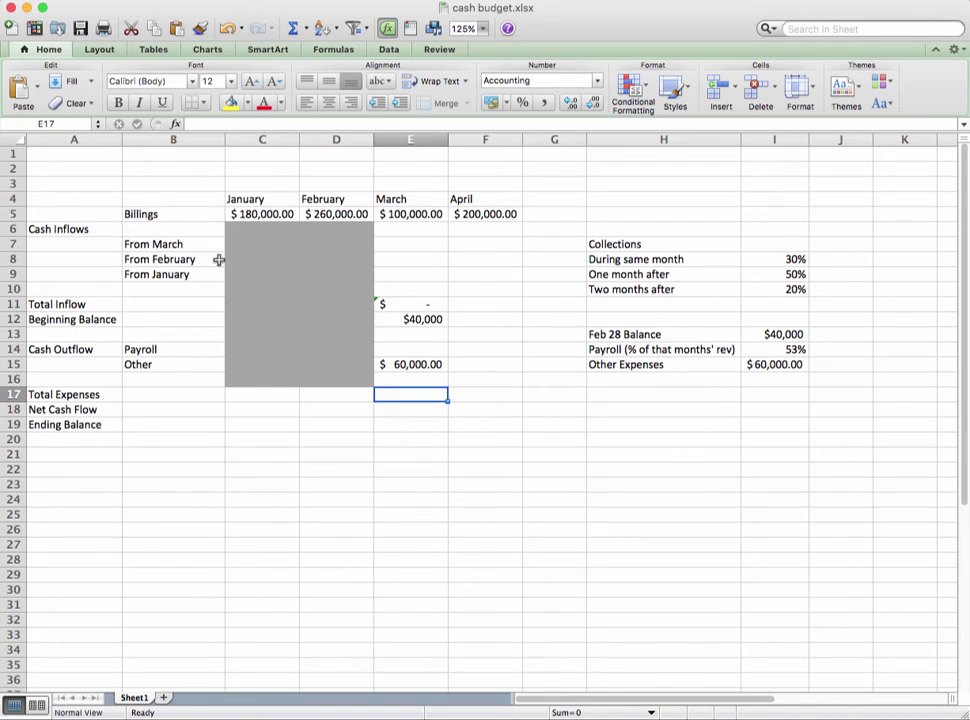
Enter =E5*I8 in E7 for March collections from March billings, giving $30,000.
{"action": "left_click", "coordinate": [398, 245]}
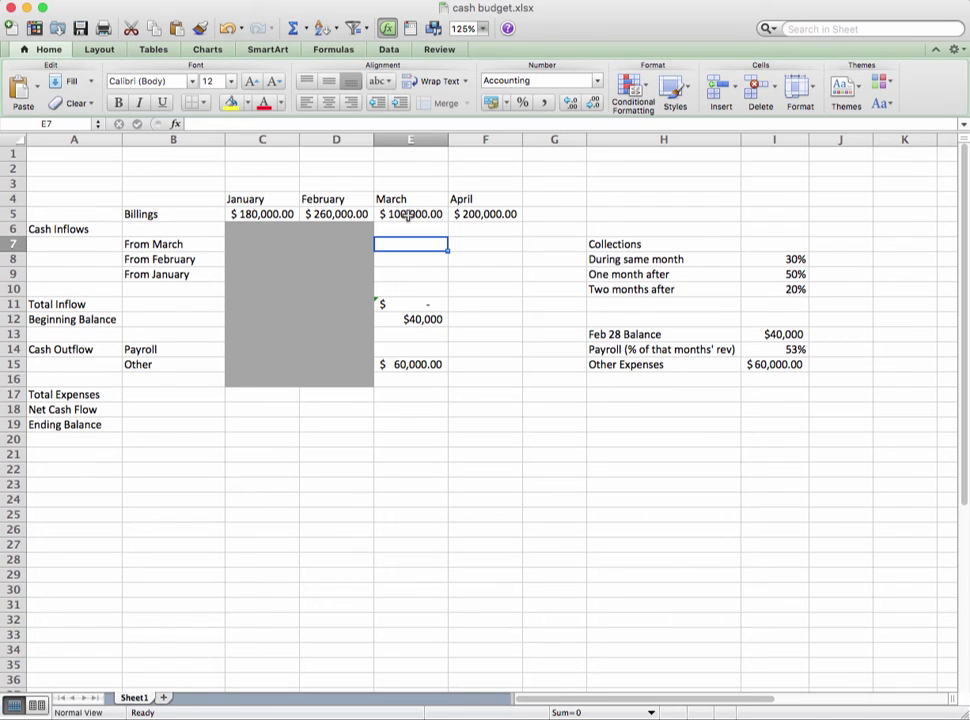
{"action": "type", "text": "="}
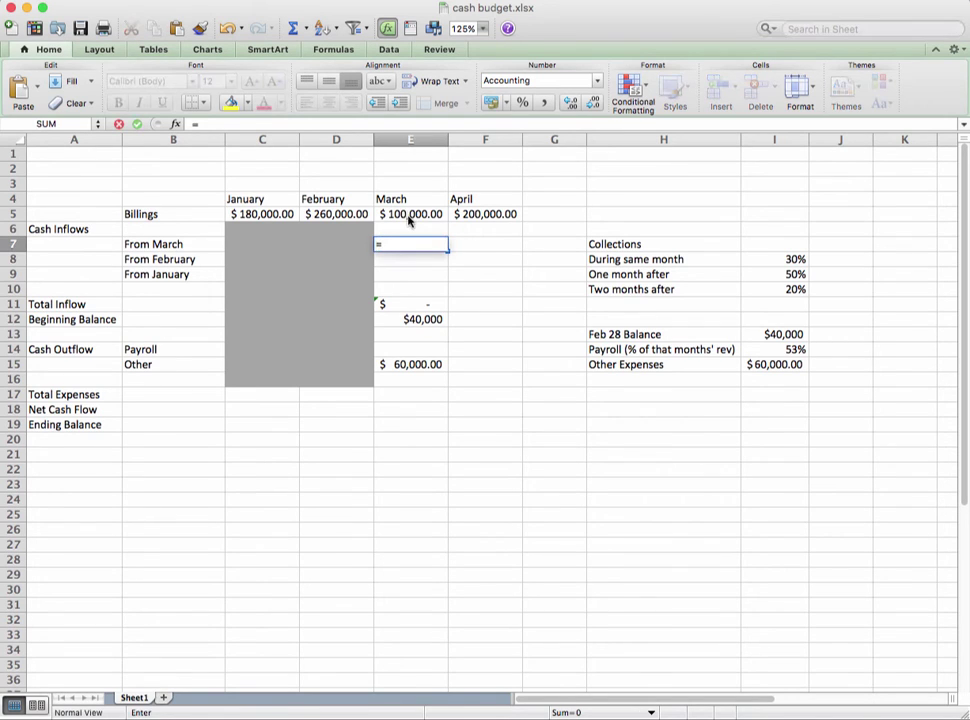
{"action": "left_click", "coordinate": [409, 216]}
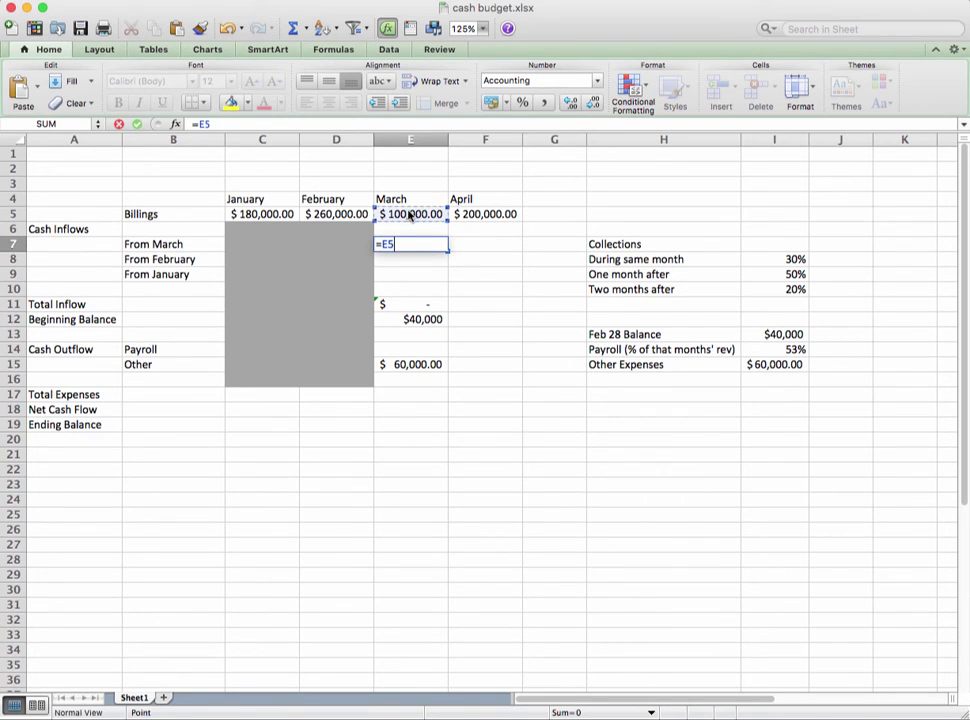
{"action": "type", "text": "*"}
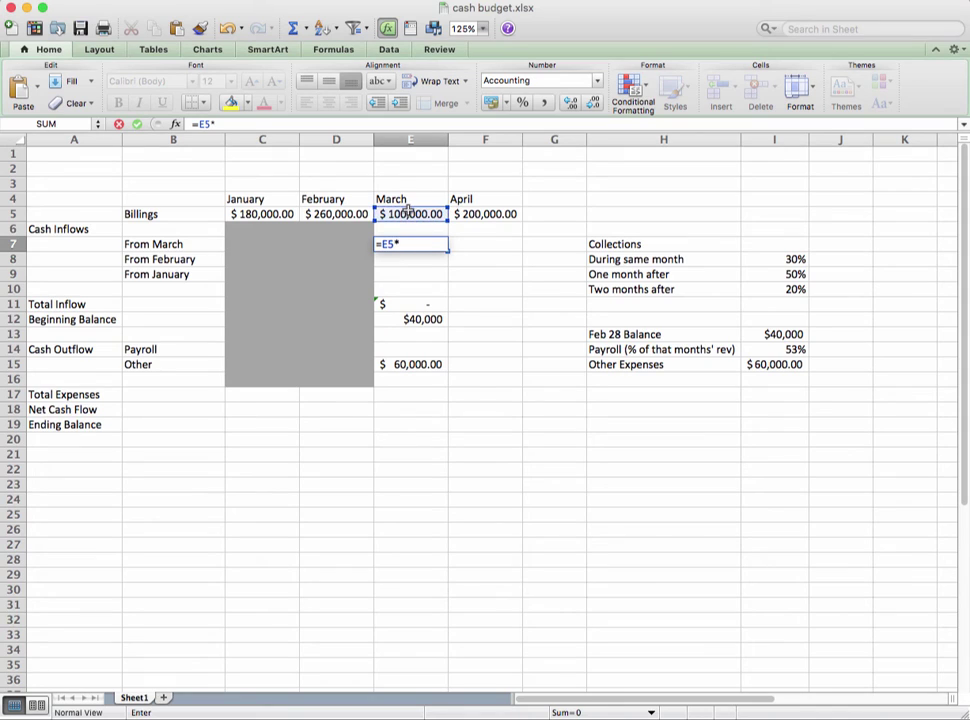
{"action": "left_click", "coordinate": [769, 264]}
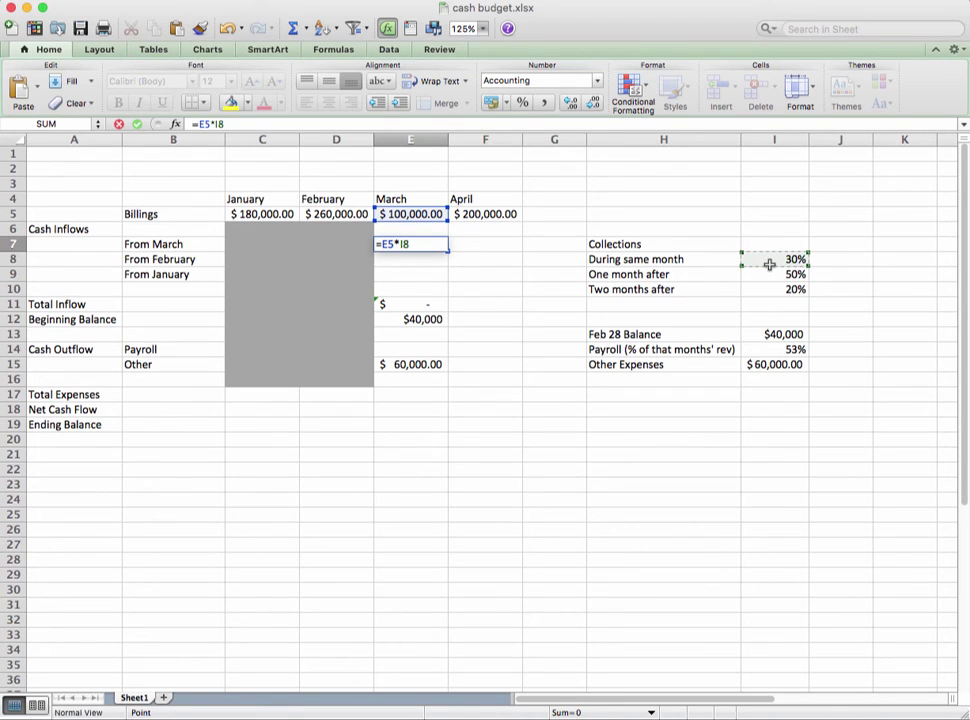
{"action": "key", "text": "Return"}
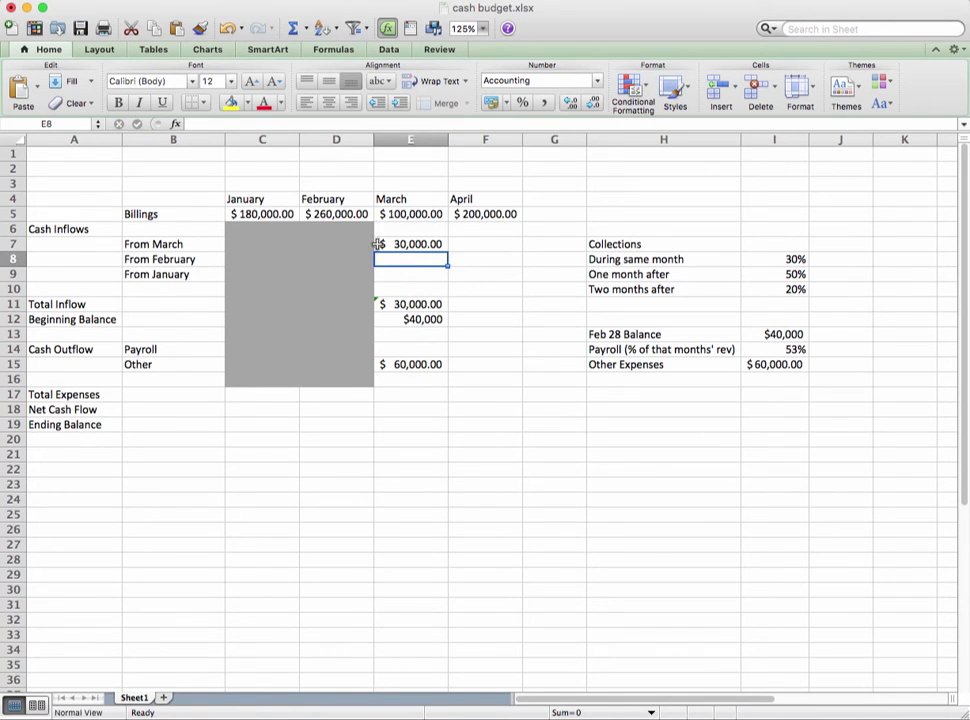
Enter =D5*I9 in E8 for March collections from February billings, giving $130,000.
{"action": "type", "text": "="}
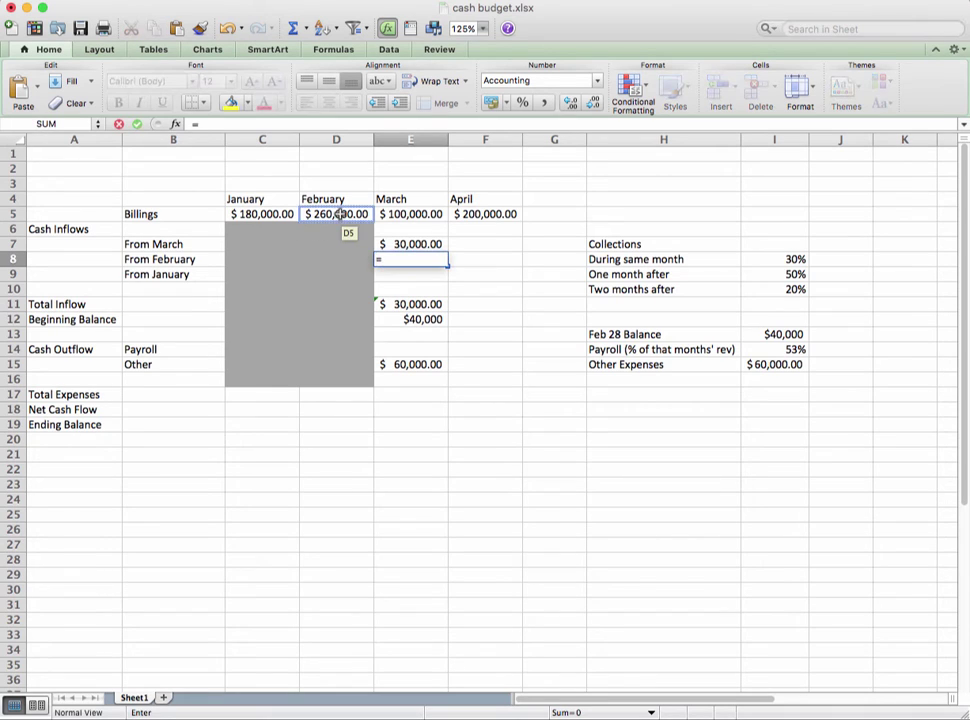
{"action": "left_click", "coordinate": [340, 216]}
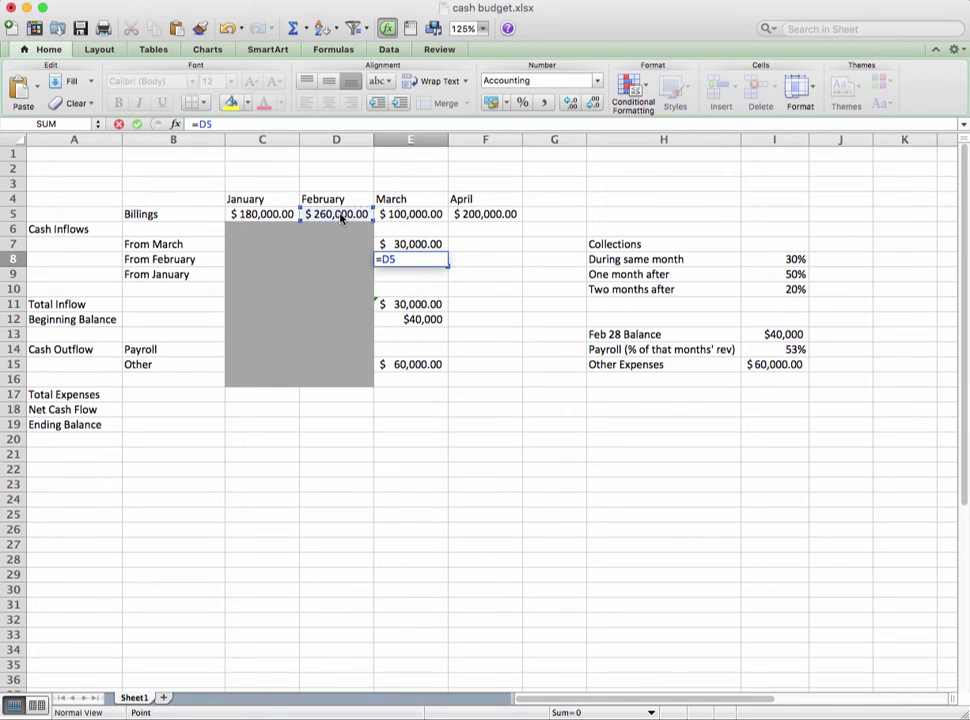
{"action": "type", "text": "*"}
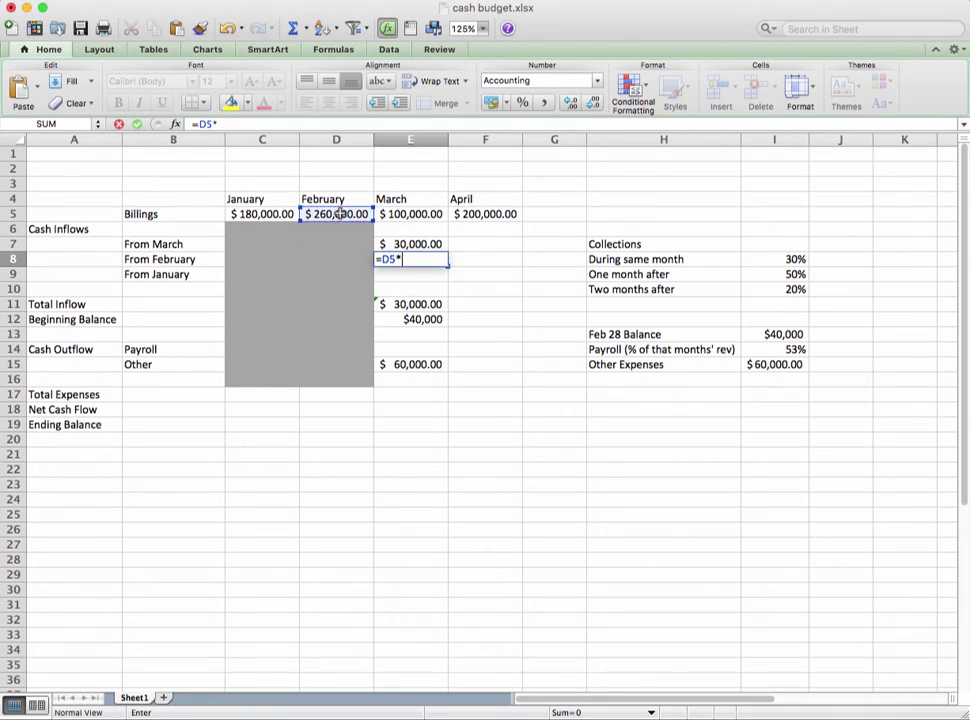
{"action": "left_click", "coordinate": [788, 276]}
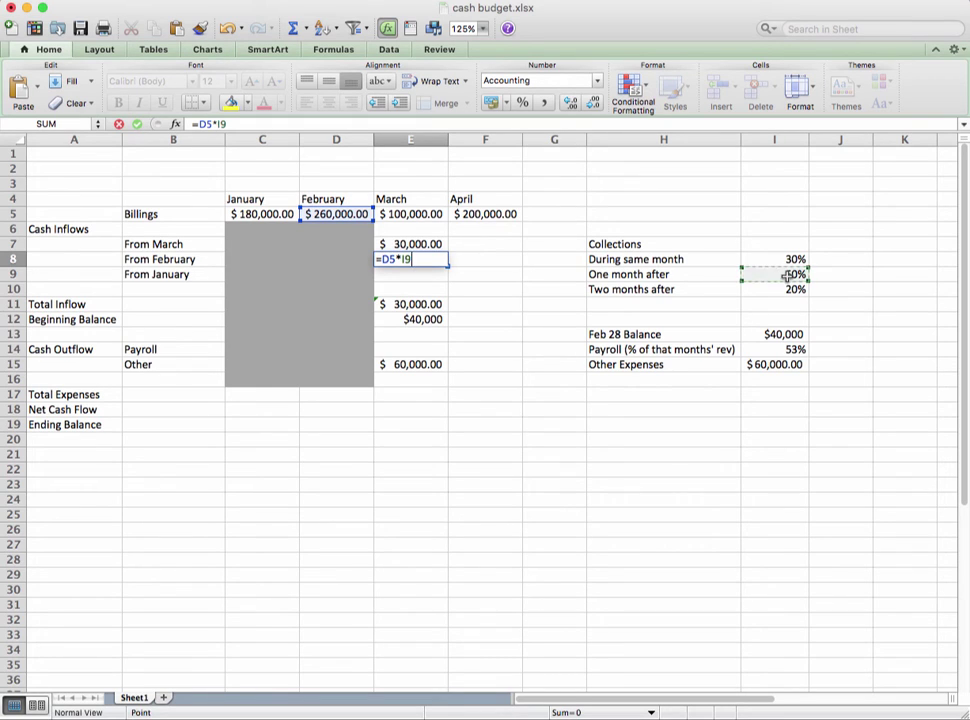
{"action": "key", "text": "Return"}
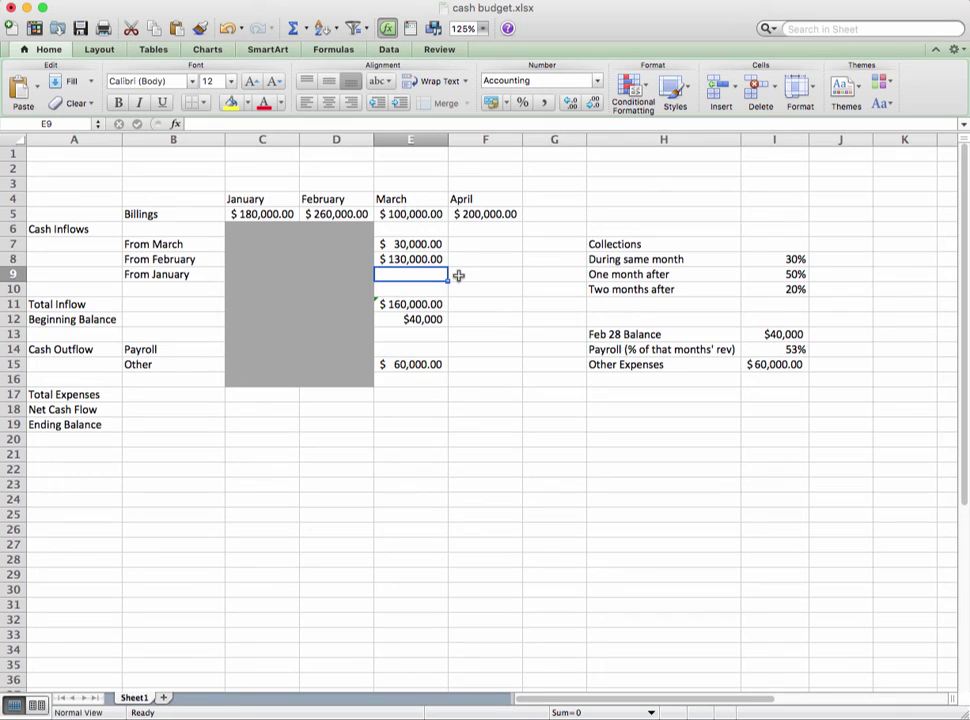
Enter =C5*I10 in E9 for January billings ($36,000) and confirm Total Inflow reads $196,000.
{"action": "type", "text": "="}
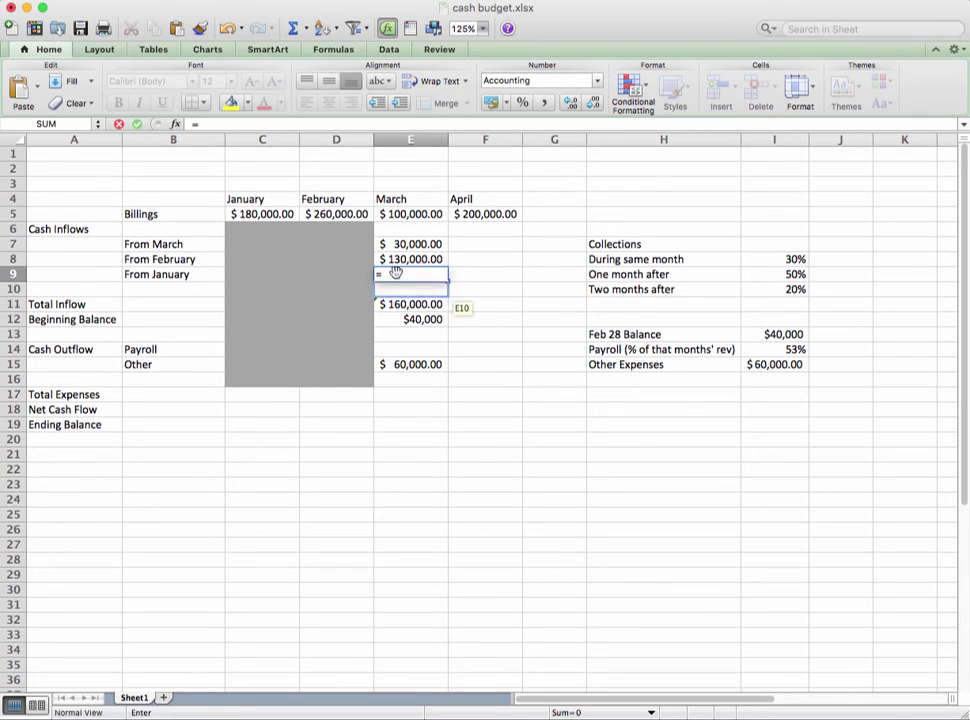
{"action": "left_click", "coordinate": [255, 216]}
{"action": "type", "text": "*"}
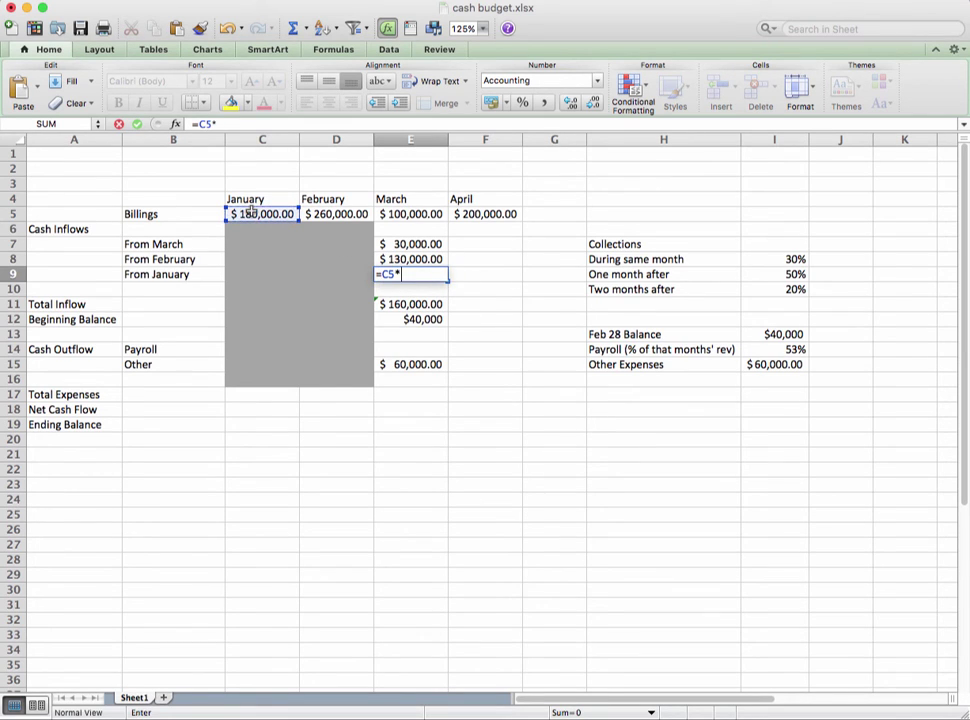
{"action": "left_click", "coordinate": [779, 289]}
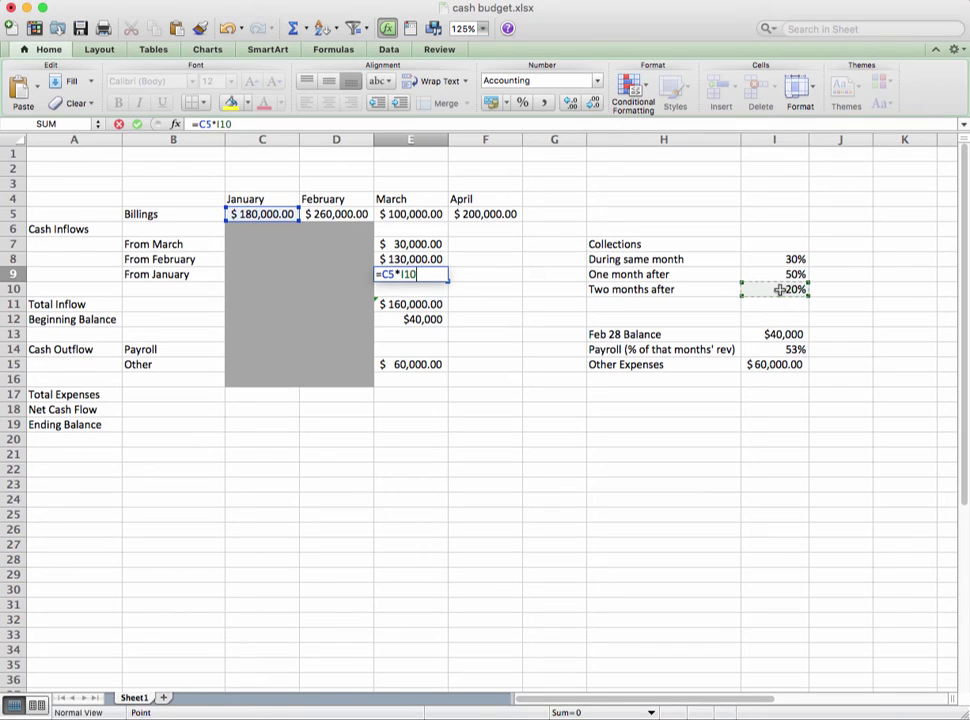
{"action": "key", "text": "Return"}
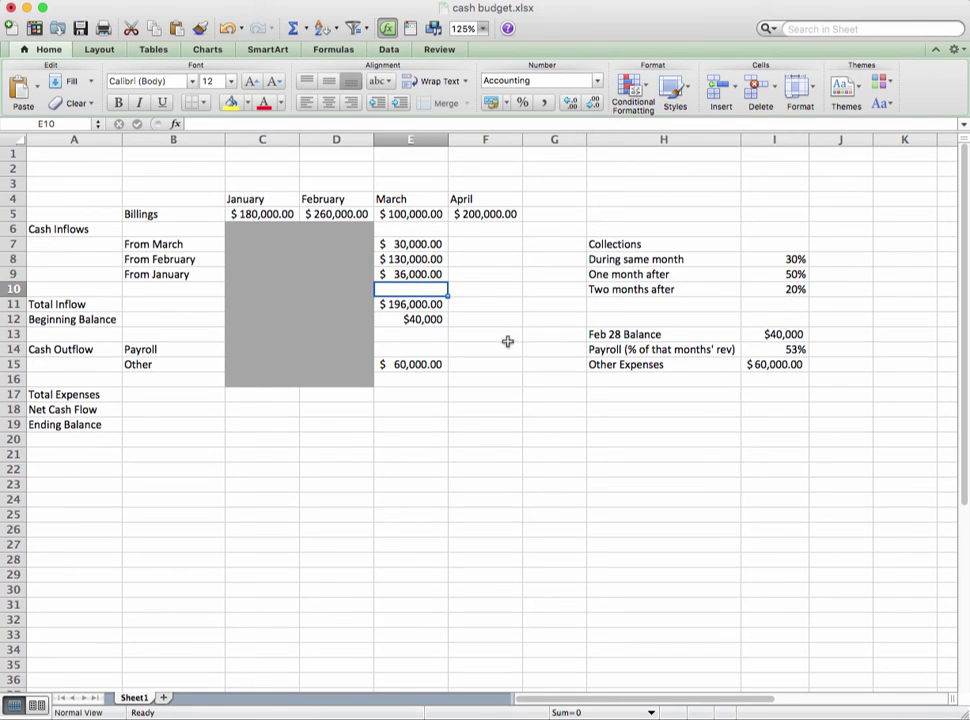
{"action": "left_click", "coordinate": [395, 304]}
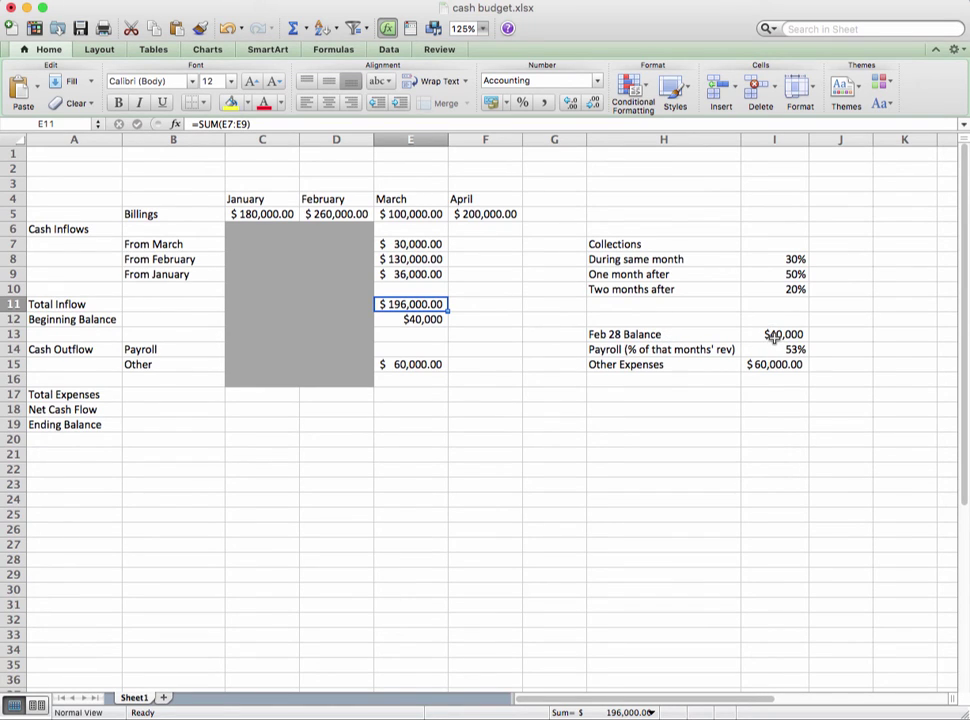
Enter =E5*I14 in E14 so March Payroll shows $53,000.
{"action": "left_click", "coordinate": [397, 352]}
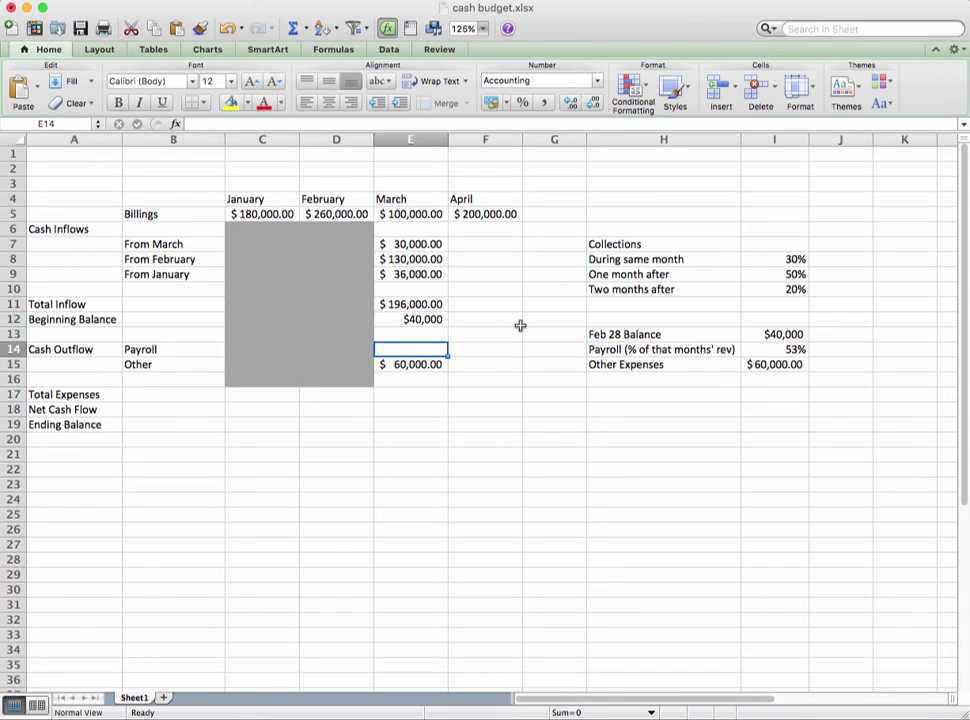
{"action": "type", "text": "="}
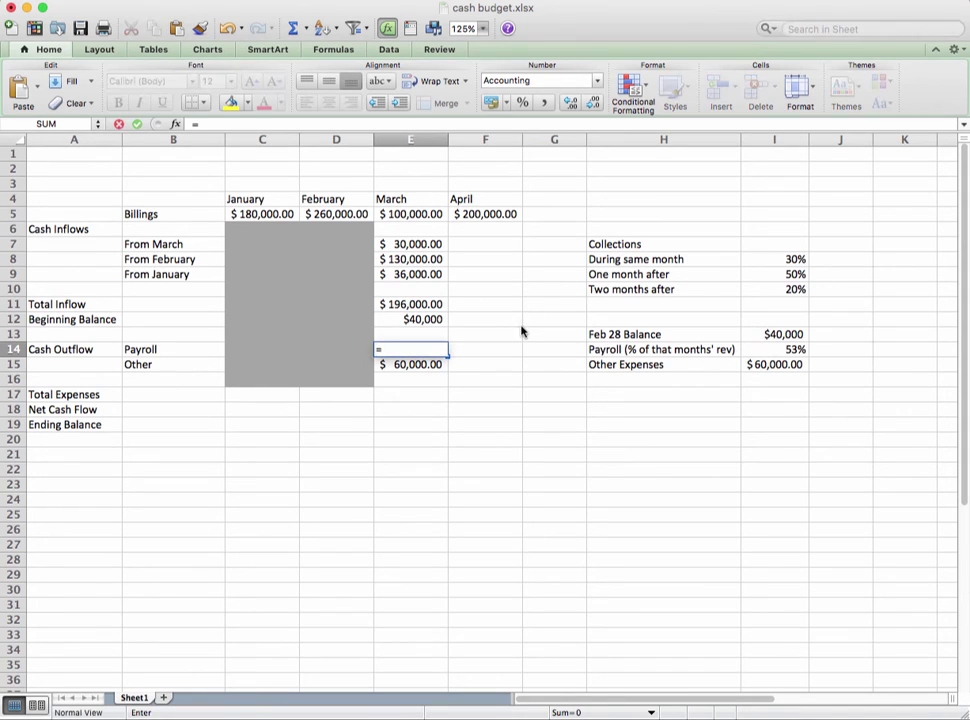
{"action": "left_click", "coordinate": [418, 221]}
{"action": "type", "text": "*"}
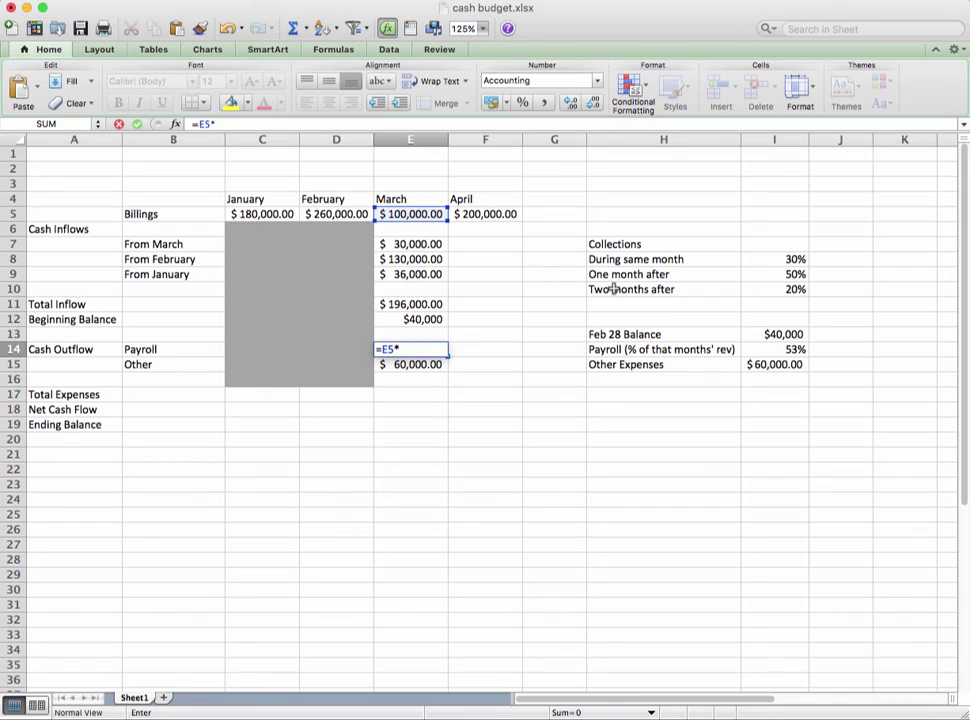
{"action": "left_click", "coordinate": [775, 349]}
{"action": "key", "text": "Return"}
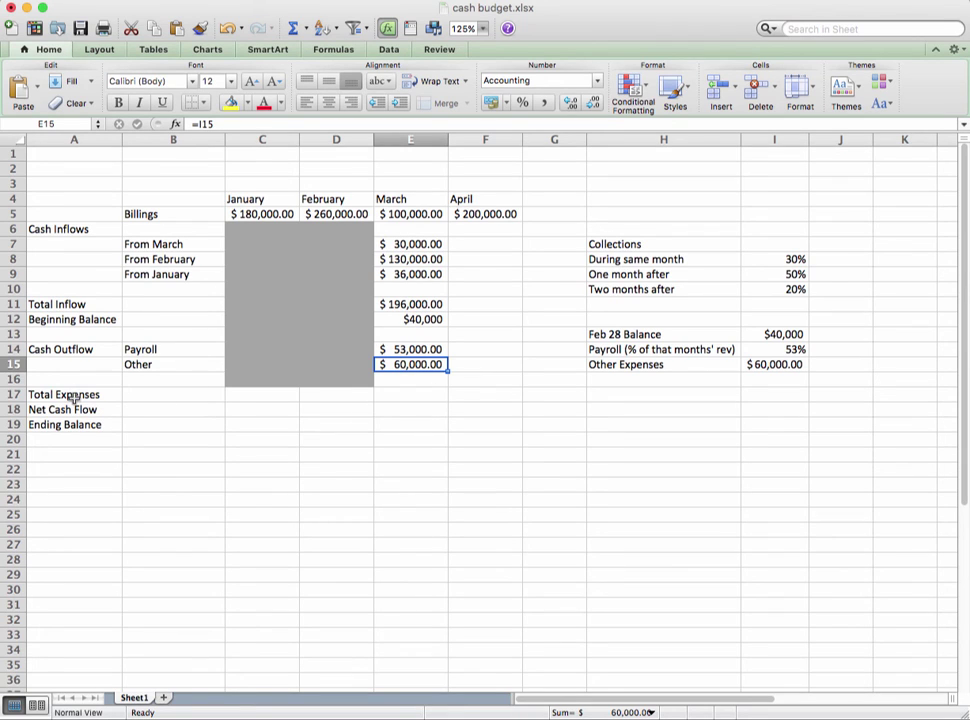
Enter =SUM(E14:E15) in E17 so March Total Expenses shows $113,000.
{"action": "left_click", "coordinate": [398, 396]}
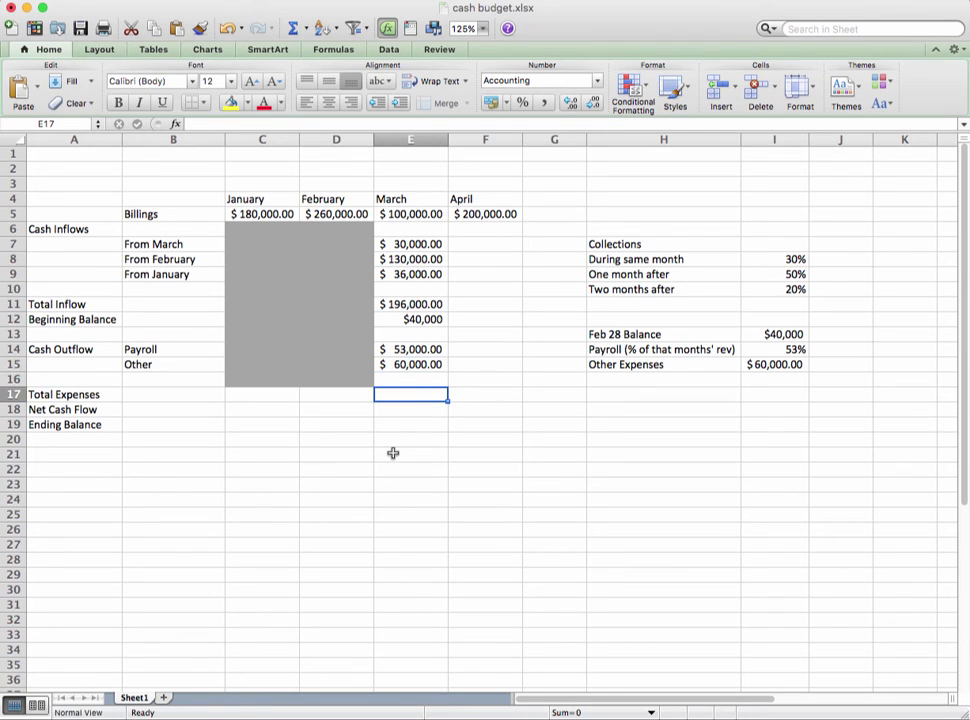
{"action": "type", "text": "="}
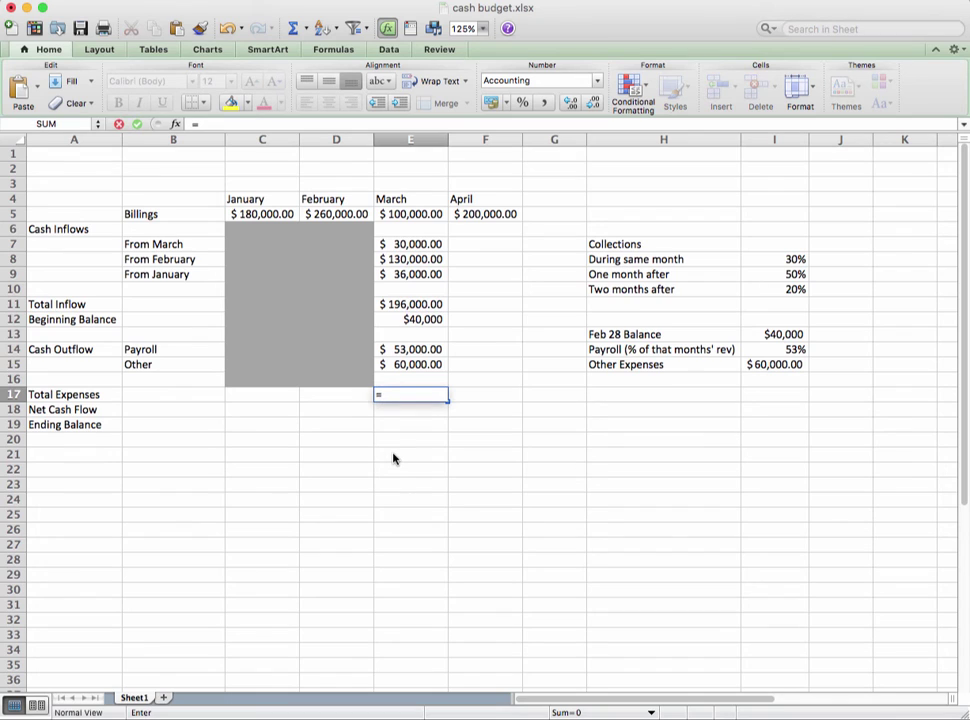
{"action": "type", "text": "sum("}
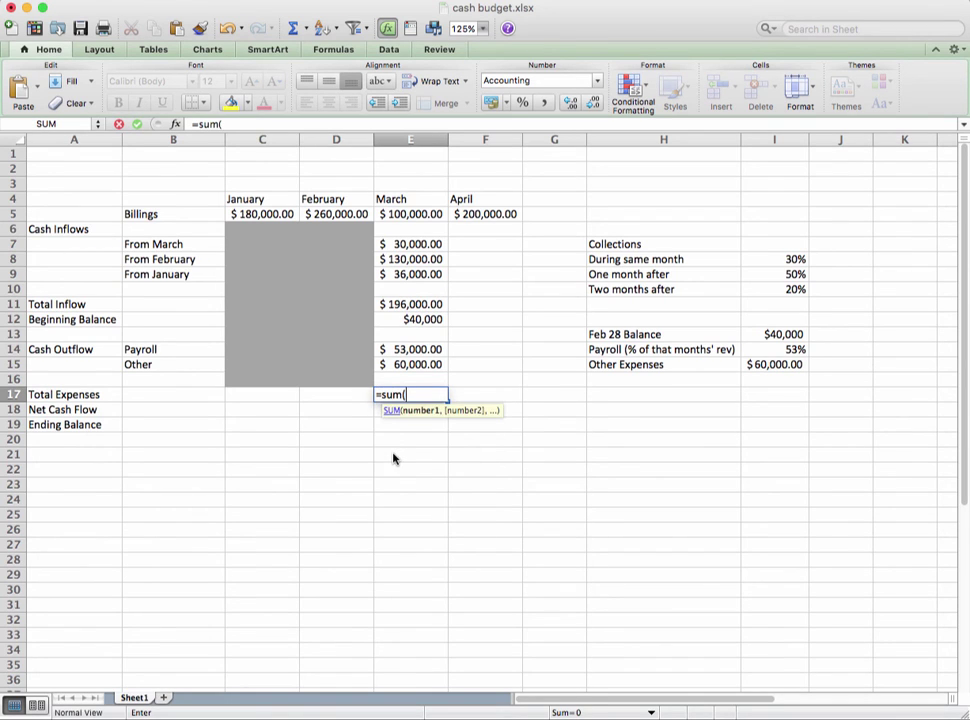
{"action": "left_click_drag", "start_coordinate": [411, 349], "coordinate": [409, 364]}
{"action": "key", "text": "Return"}
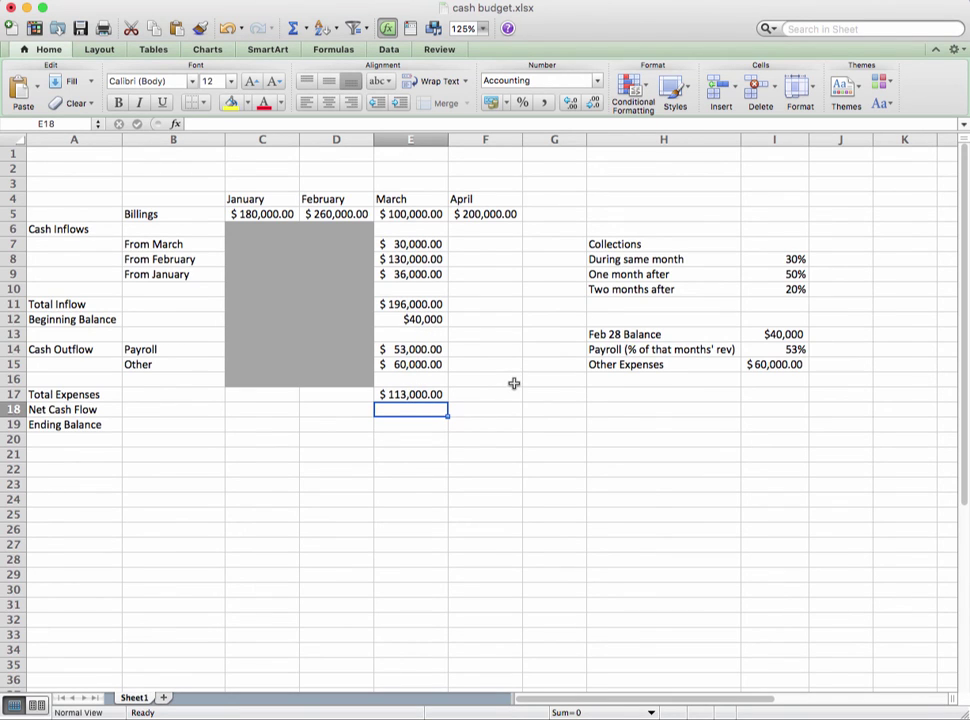
Enter =E11-E17 in E18 so March Net Cash Flow shows $83,000.
{"action": "type", "text": "="}
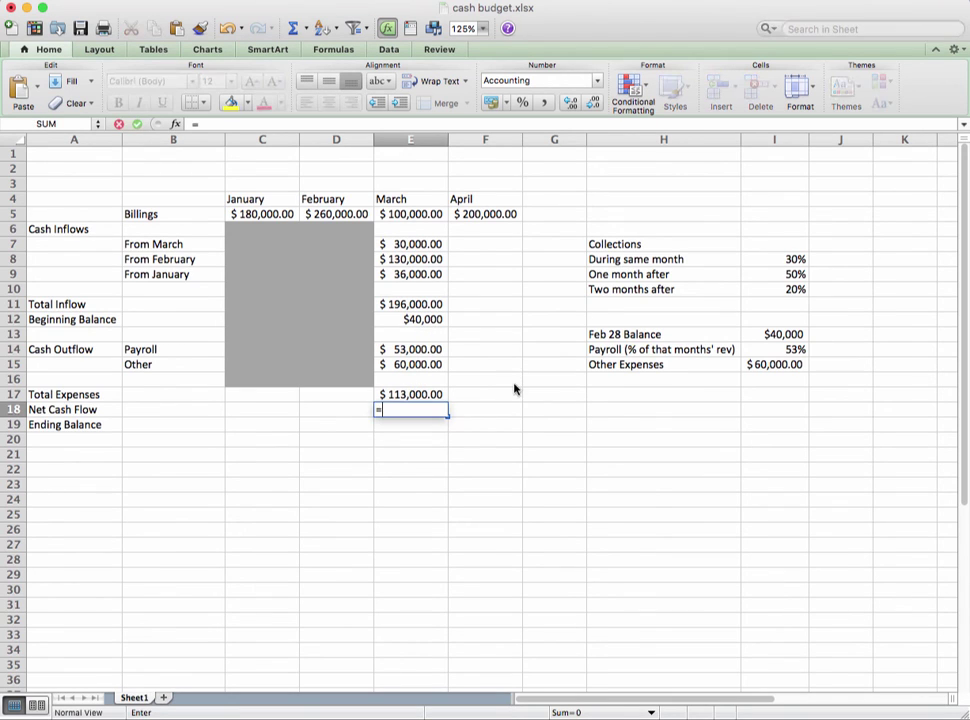
{"action": "left_click", "coordinate": [420, 308]}
{"action": "type", "text": "-"}
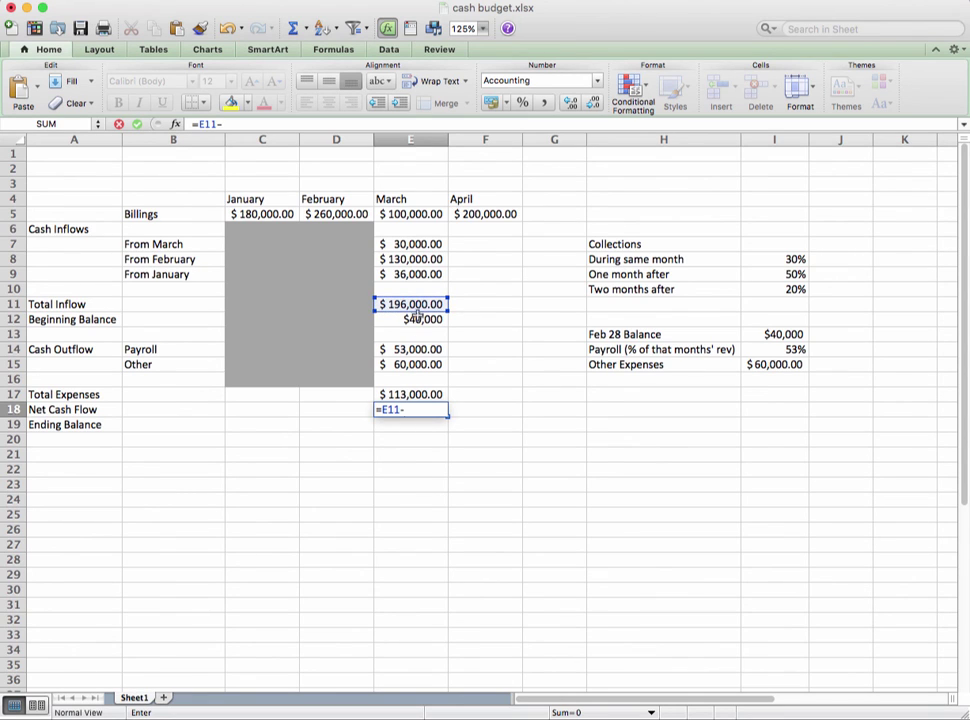
{"action": "left_click", "coordinate": [390, 394]}
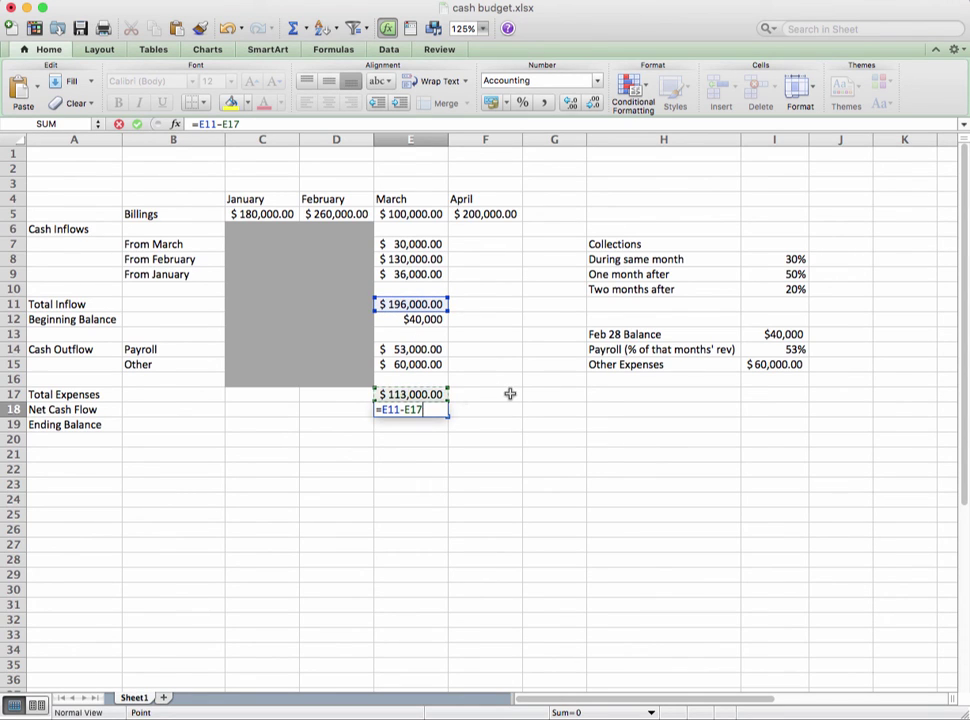
{"action": "key", "text": "Return"}
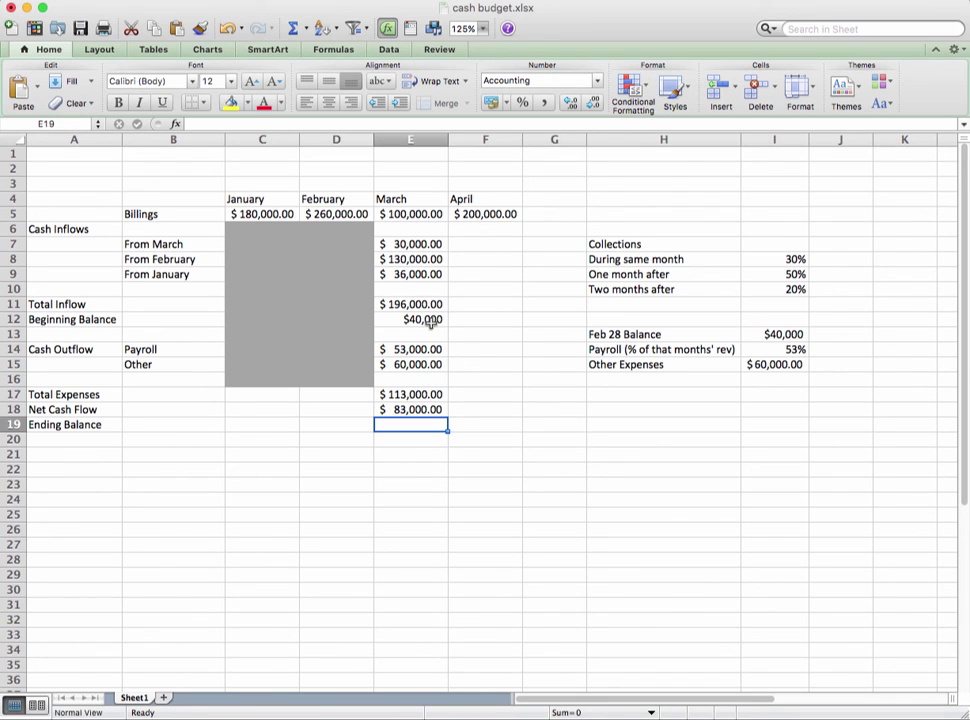
Enter =E18+E12 in E19 so March Ending Balance shows $123,000.
{"action": "type", "text": "="}
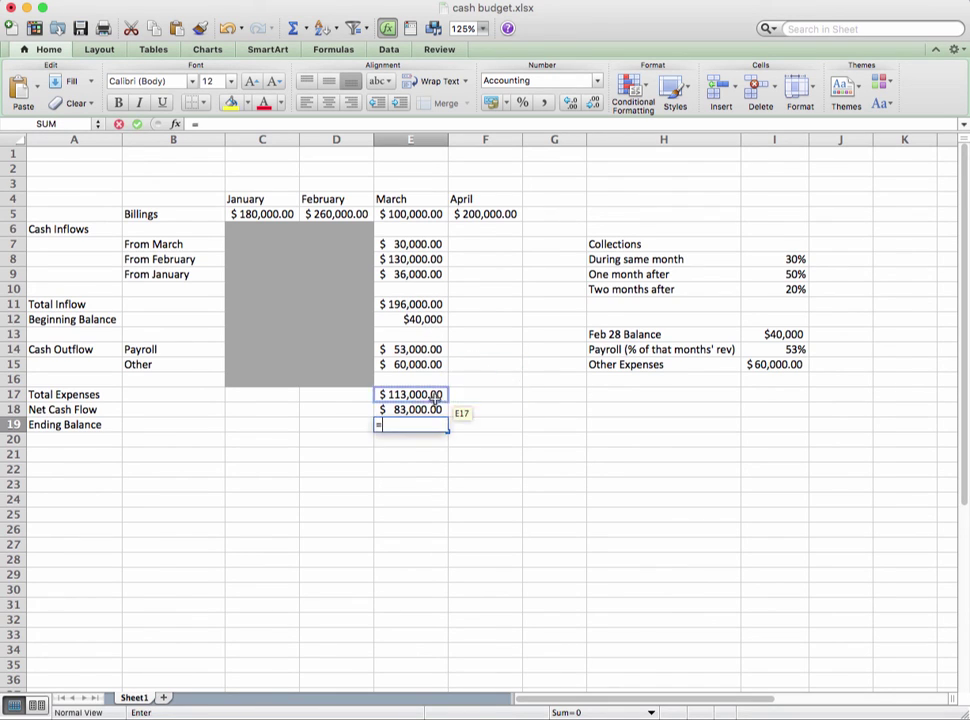
{"action": "left_click", "coordinate": [424, 413]}
{"action": "type", "text": "+"}
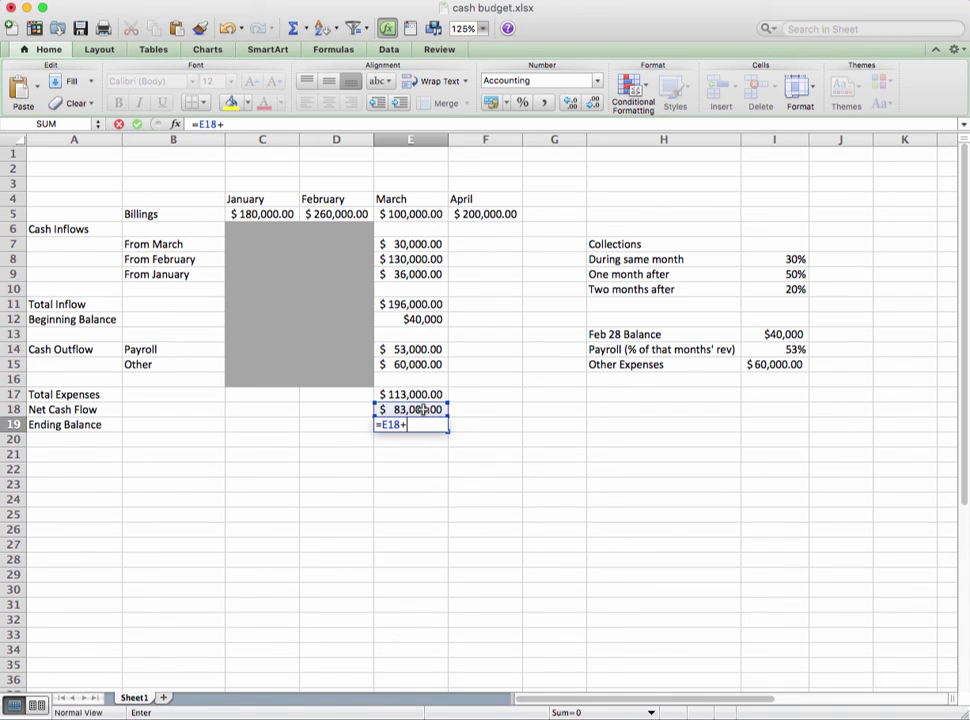
{"action": "left_click", "coordinate": [418, 321]}
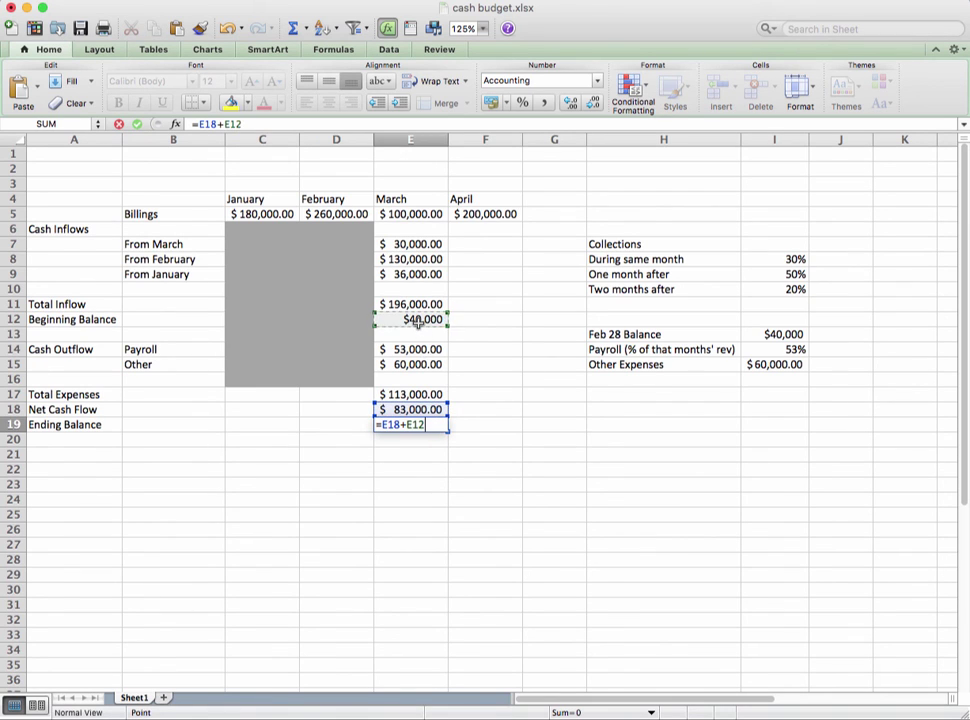
{"action": "key", "text": "Return"}
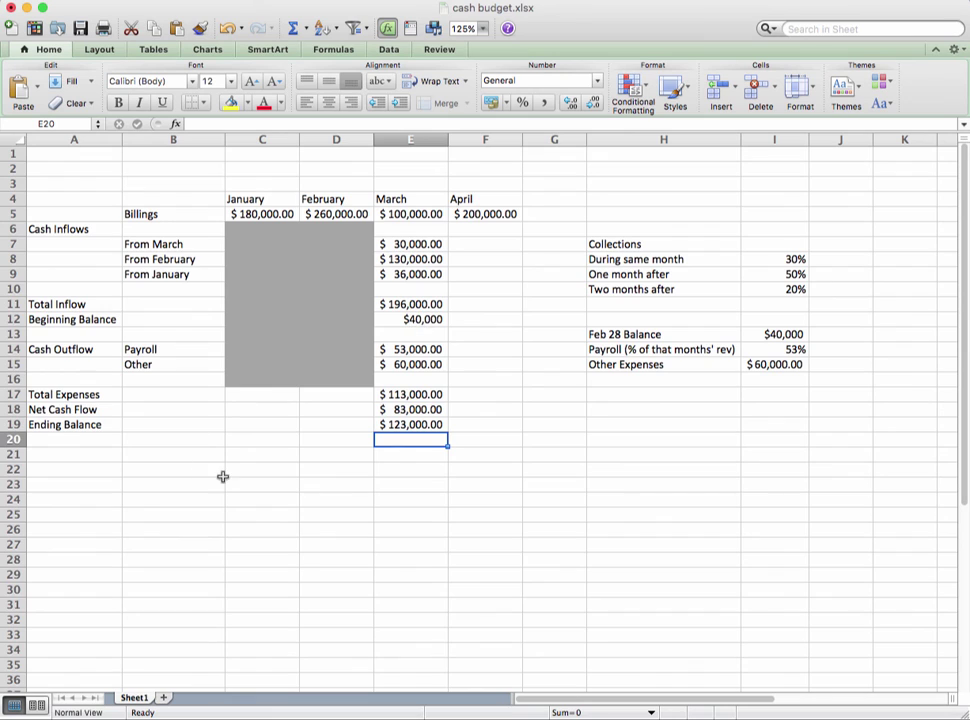